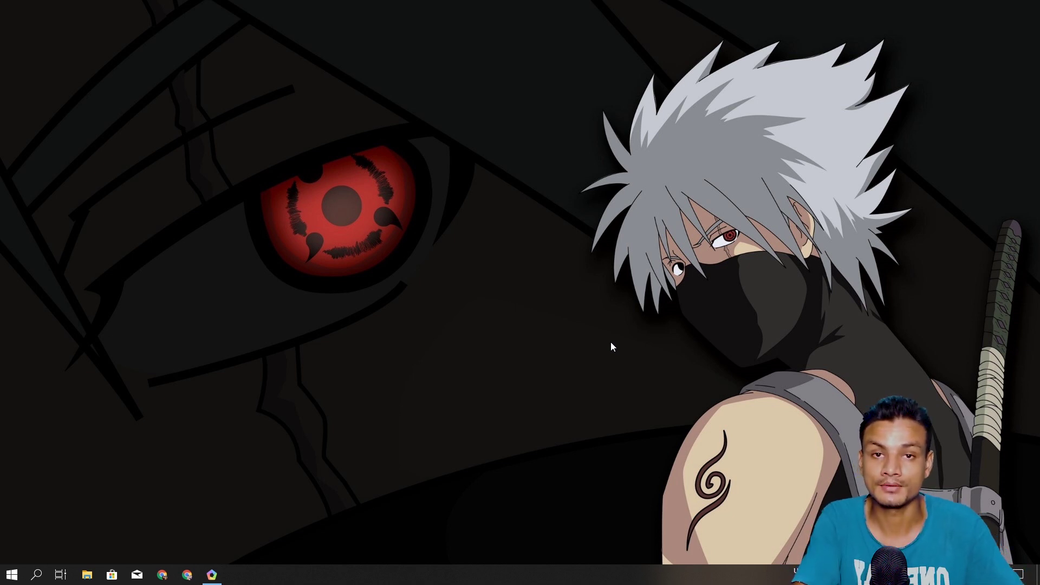
Install MEmu with the Quick install option and launch the emulator from its MEmu shortcut in New folder
{"action": "left_click", "coordinate": [212, 573]}
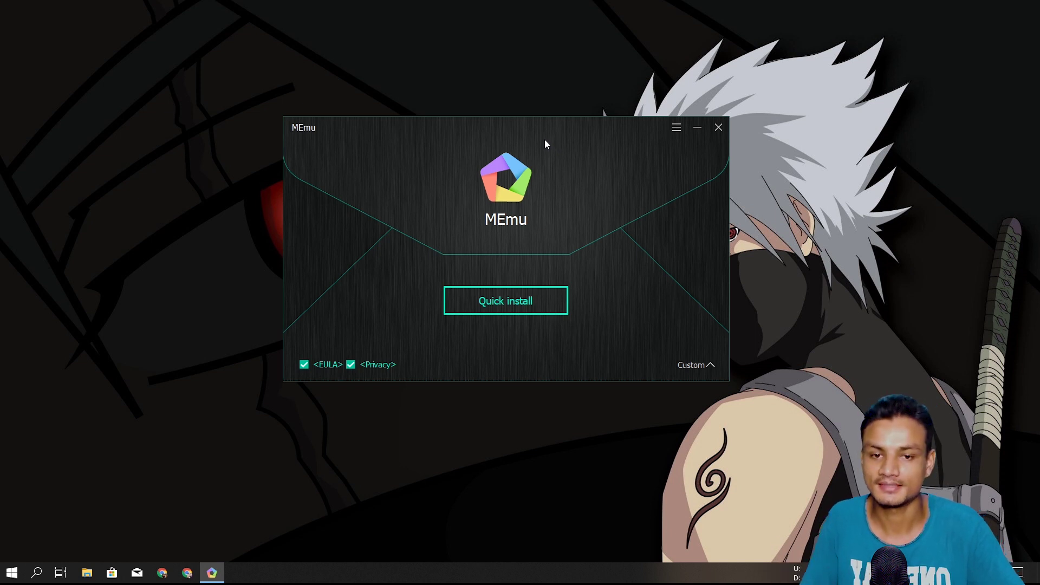
{"action": "left_click", "coordinate": [531, 301]}
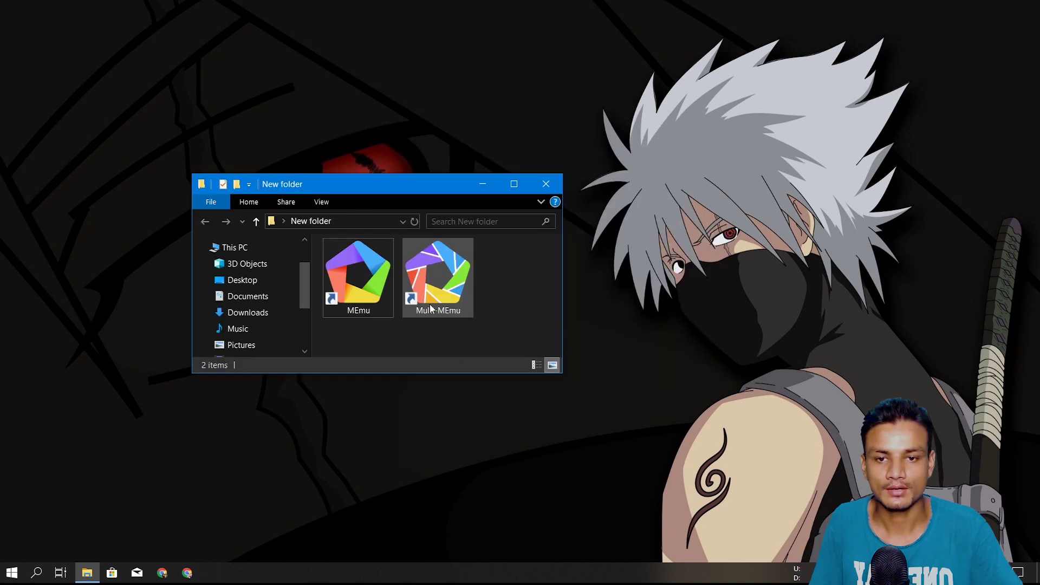
{"action": "left_click", "coordinate": [350, 311]}
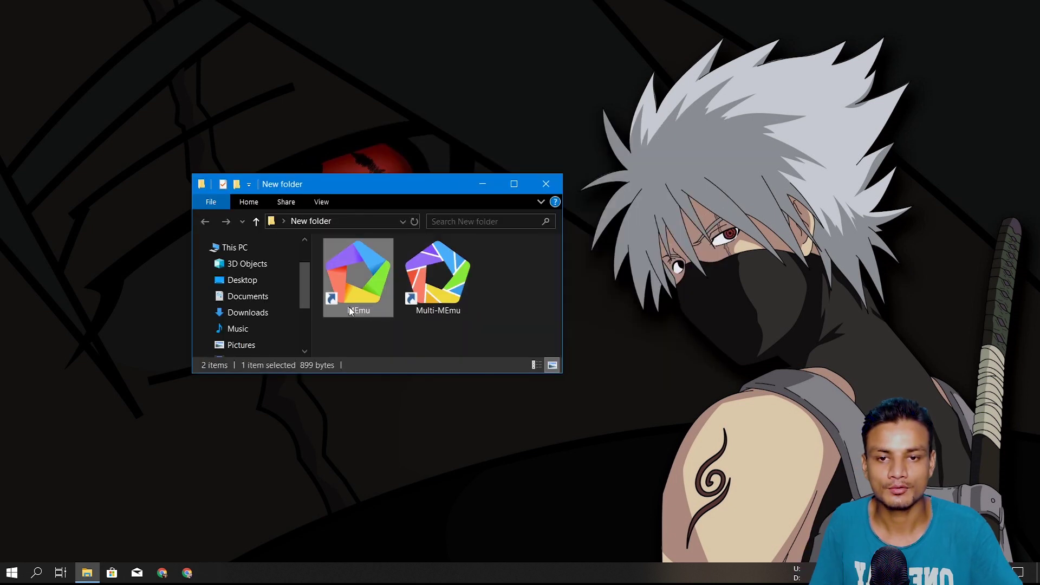
{"action": "double_click", "coordinate": [355, 297]}
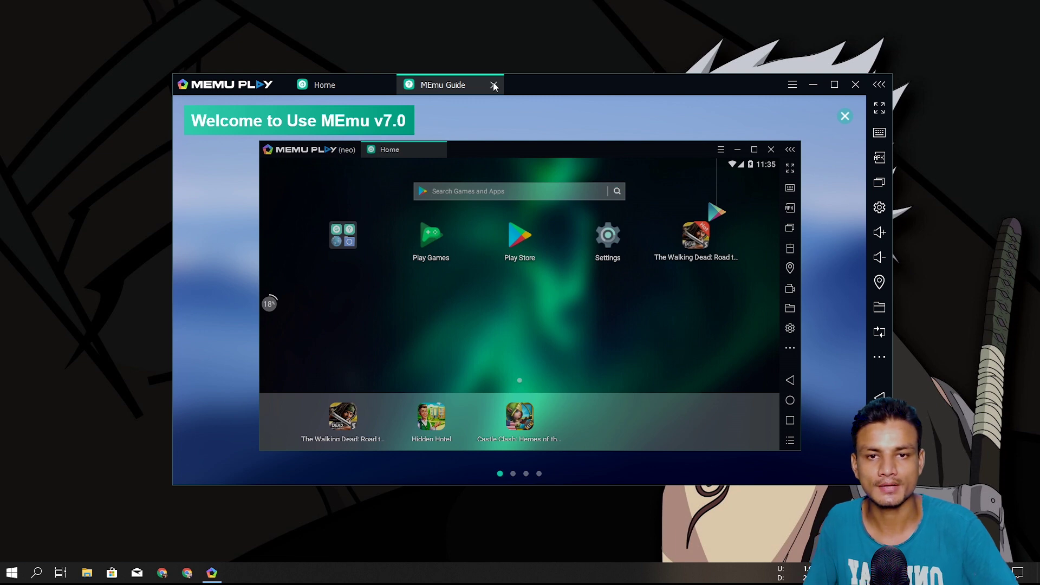
Close the MEmu Guide with its introduction overlay and look over the Android quick settings
{"action": "left_click", "coordinate": [494, 86]}
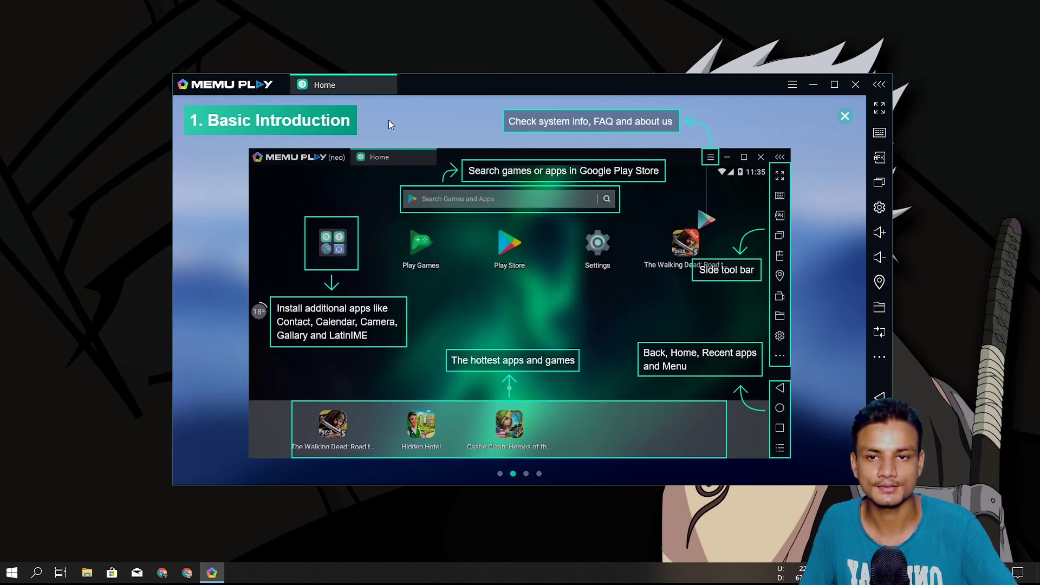
{"action": "left_click", "coordinate": [220, 135]}
{"action": "left_click", "coordinate": [521, 363]}
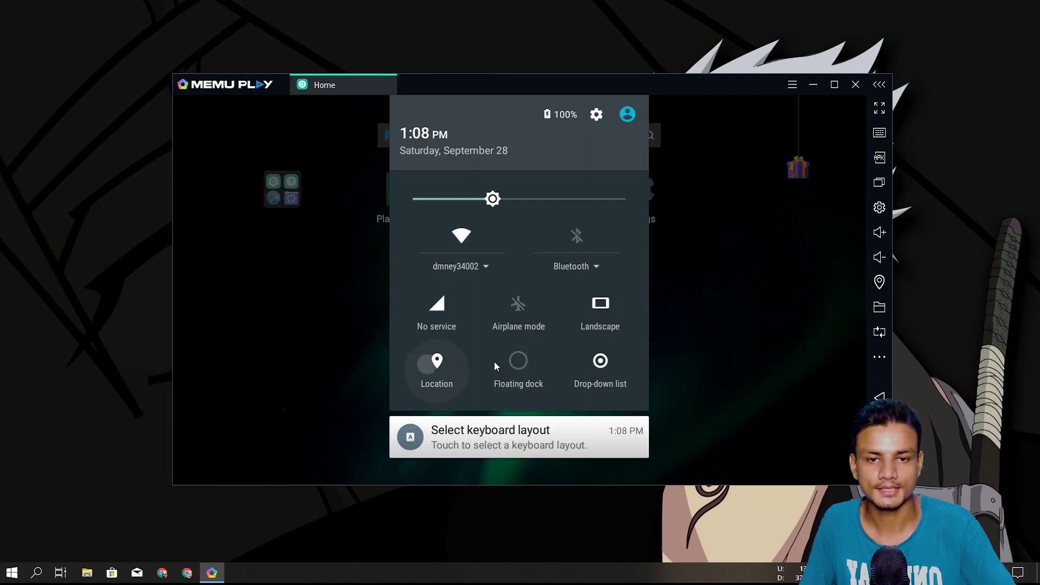
{"action": "left_click", "coordinate": [734, 357]}
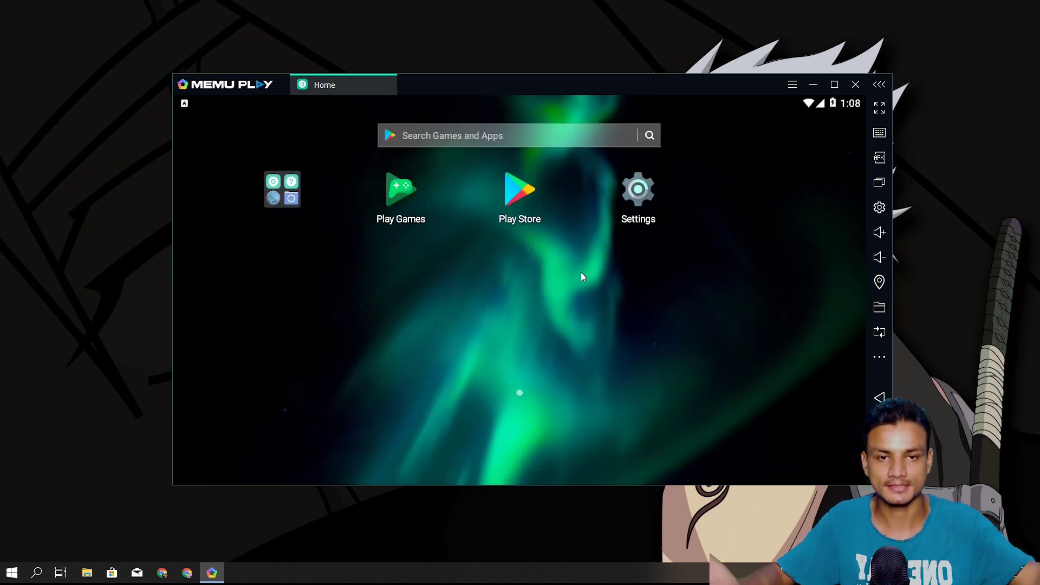
Look through the Android Settings categories down to the System section, and close Settings
{"action": "left_click", "coordinate": [640, 205]}
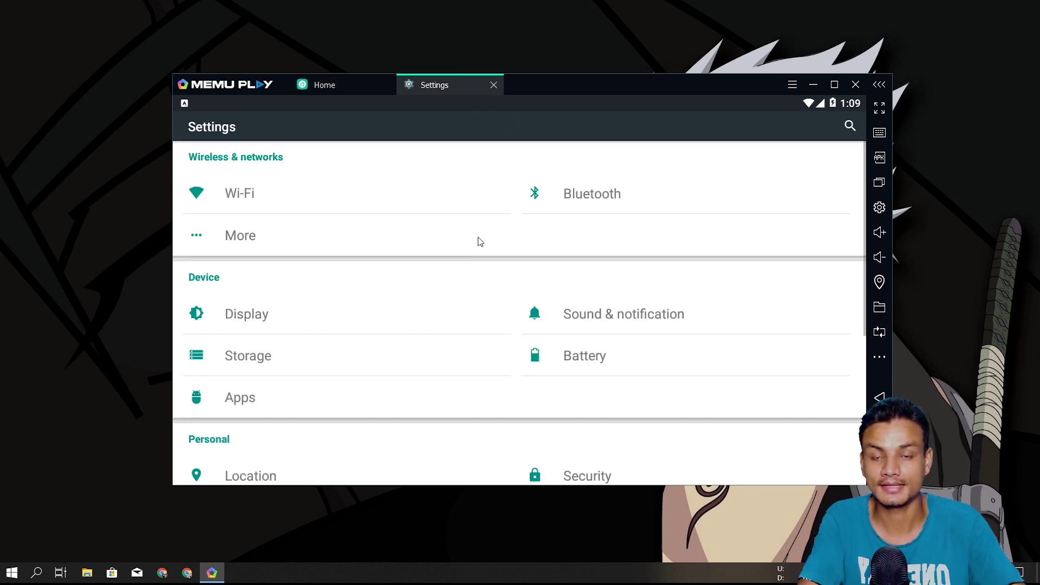
{"action": "scroll", "coordinate": [468, 284], "scroll_direction": "down", "scroll_amount": 5}
{"action": "left_click", "coordinate": [312, 454]}
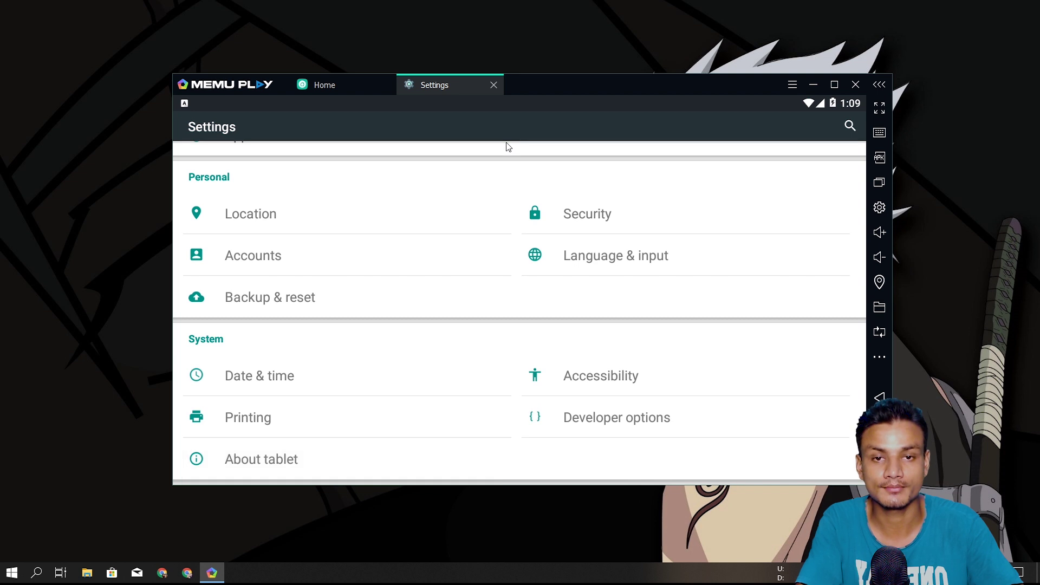
{"action": "left_click", "coordinate": [494, 85]}
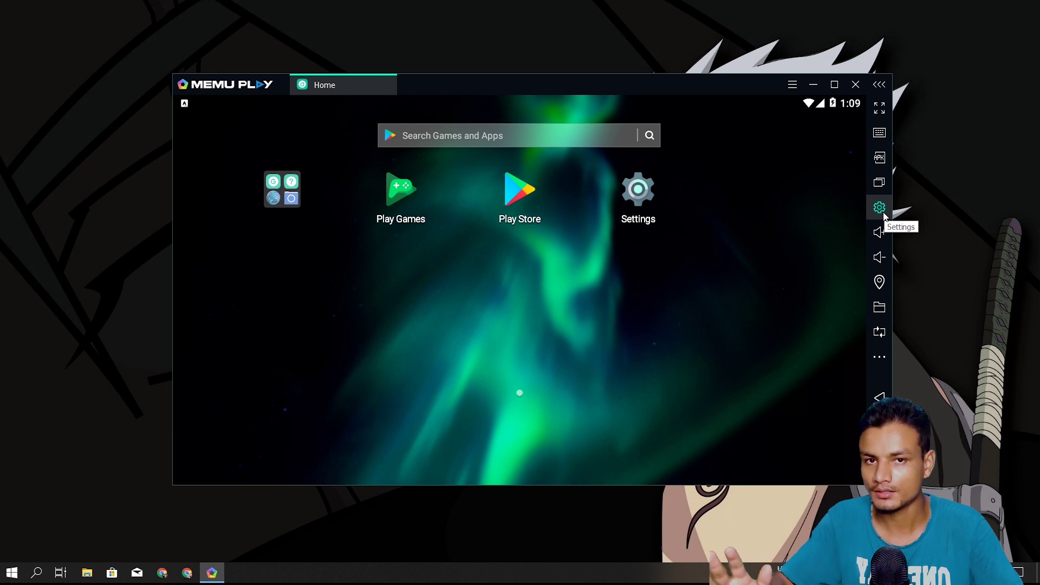
Look over the emulator's main menu options and the Show, Device Info, Network and Device pages of the System Setting dialog
{"action": "left_click", "coordinate": [791, 84]}
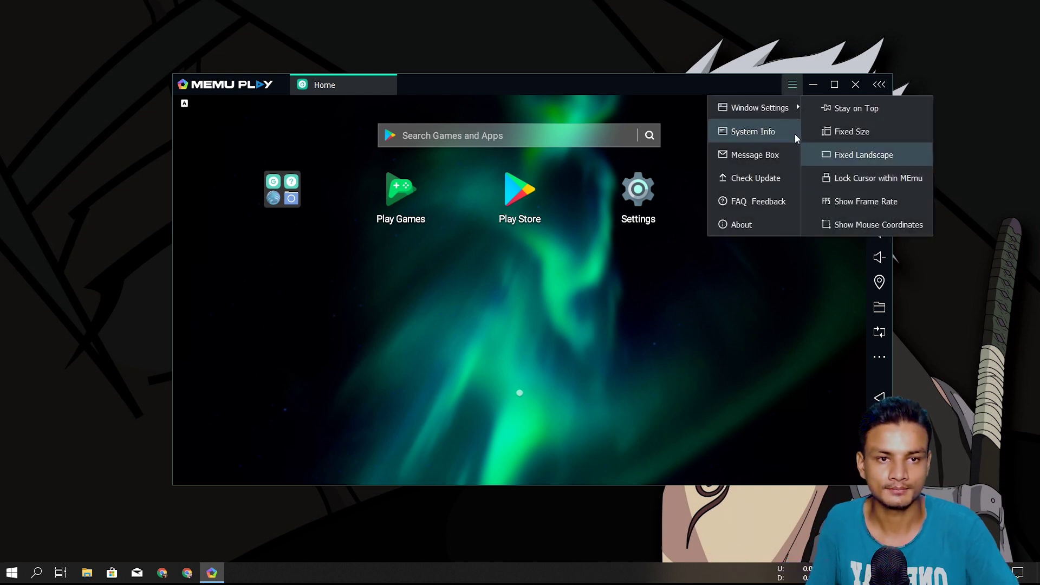
{"action": "left_click", "coordinate": [798, 127]}
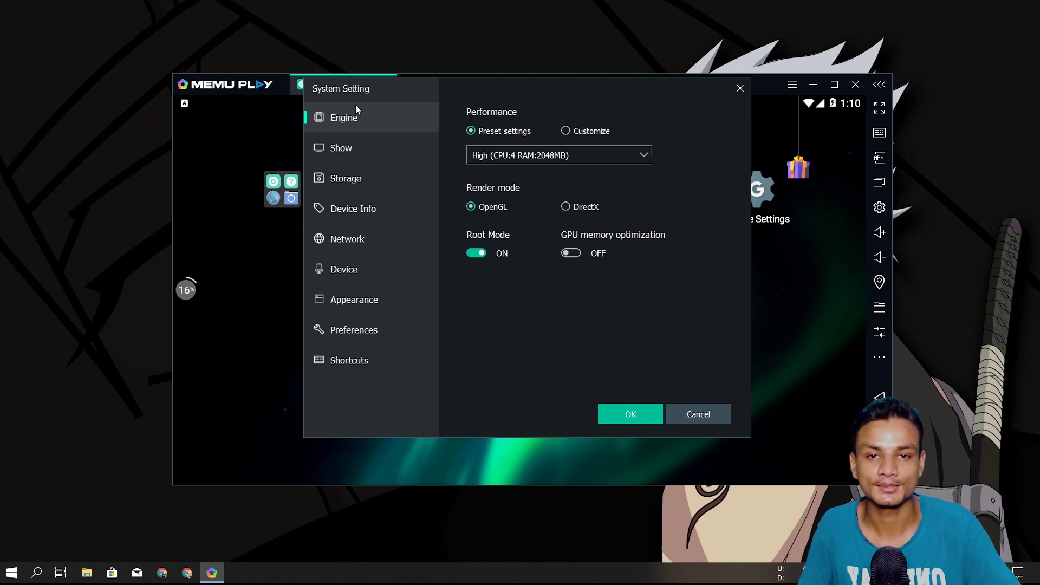
{"action": "left_click", "coordinate": [333, 151]}
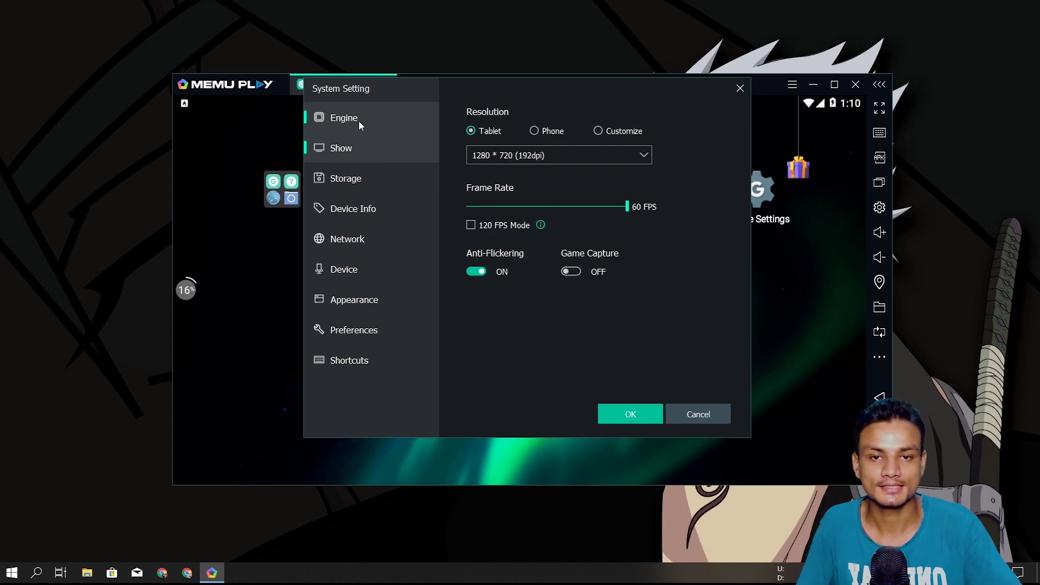
{"action": "left_click", "coordinate": [356, 213]}
{"action": "left_click", "coordinate": [339, 245]}
{"action": "left_click", "coordinate": [352, 290]}
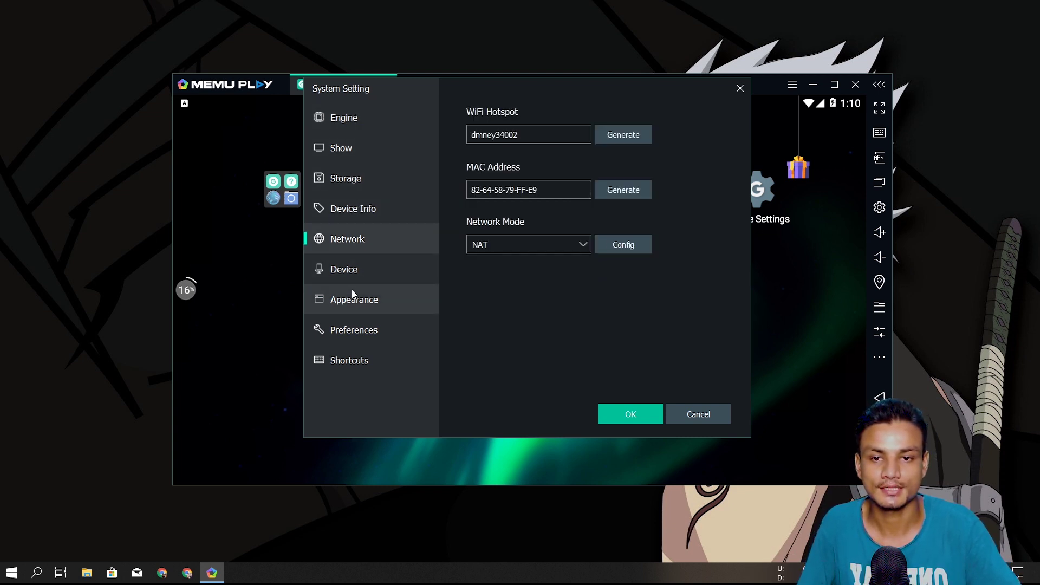
{"action": "left_click", "coordinate": [355, 271]}
Try out the different mouse cursor styles on the Appearance page of the emulator settings
{"action": "left_click", "coordinate": [349, 298]}
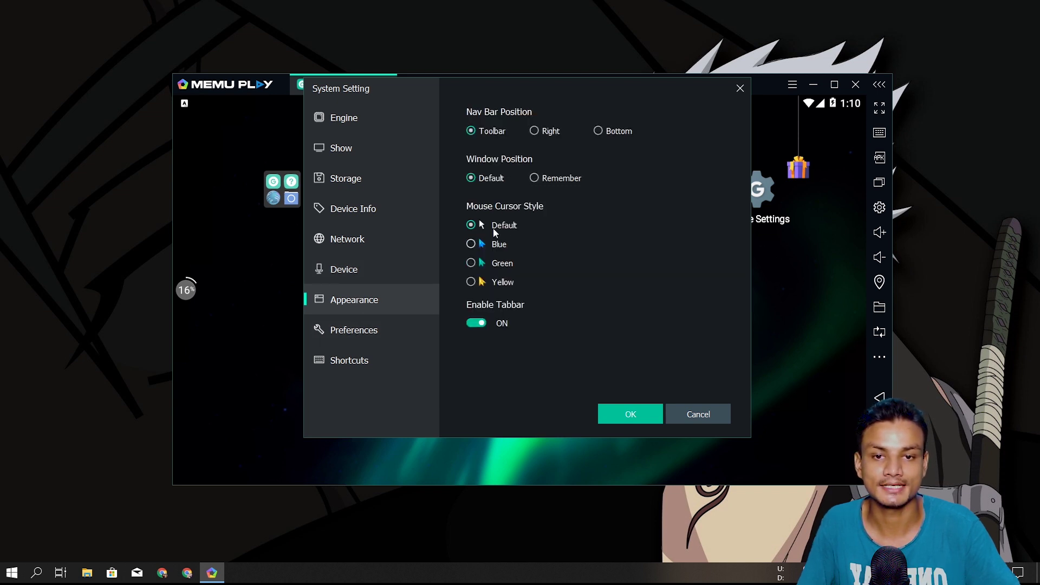
{"action": "left_click", "coordinate": [471, 264]}
{"action": "left_click", "coordinate": [470, 225]}
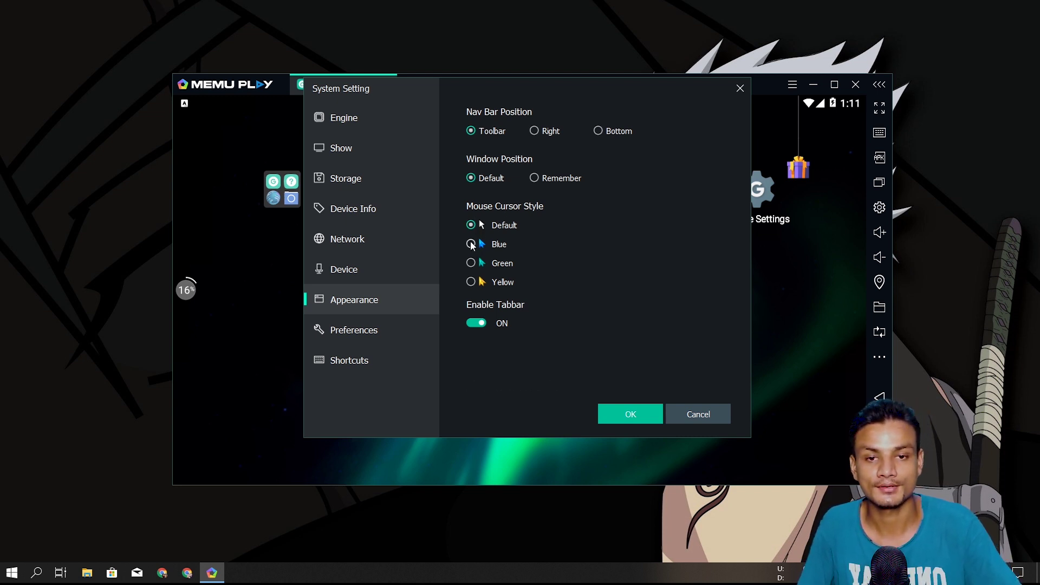
{"action": "left_click", "coordinate": [471, 281]}
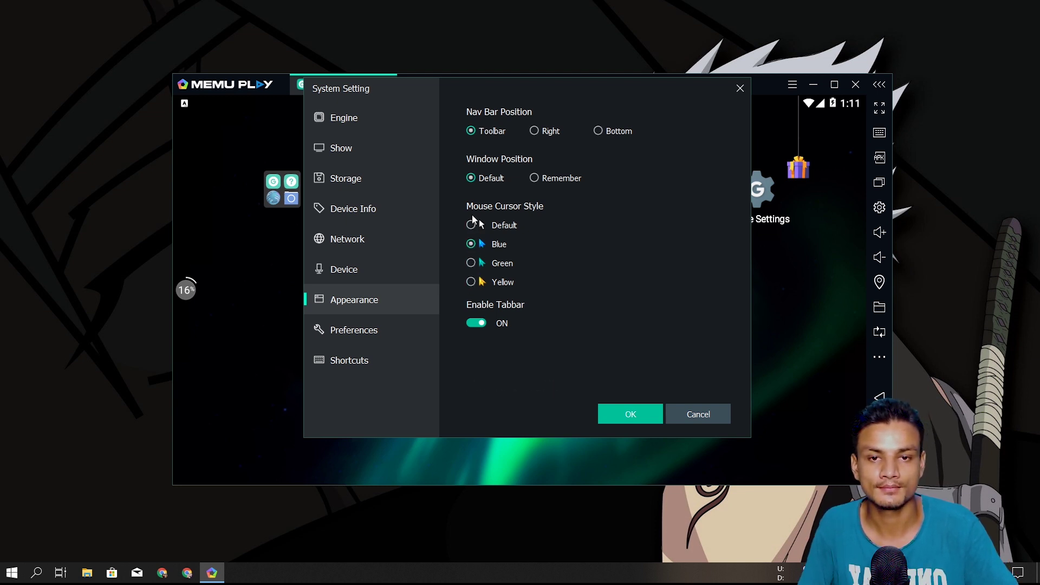
Review the Shortcuts, Preferences, Storage, Device Info and Engine pages, and close System Setting without saving
{"action": "left_click", "coordinate": [360, 355]}
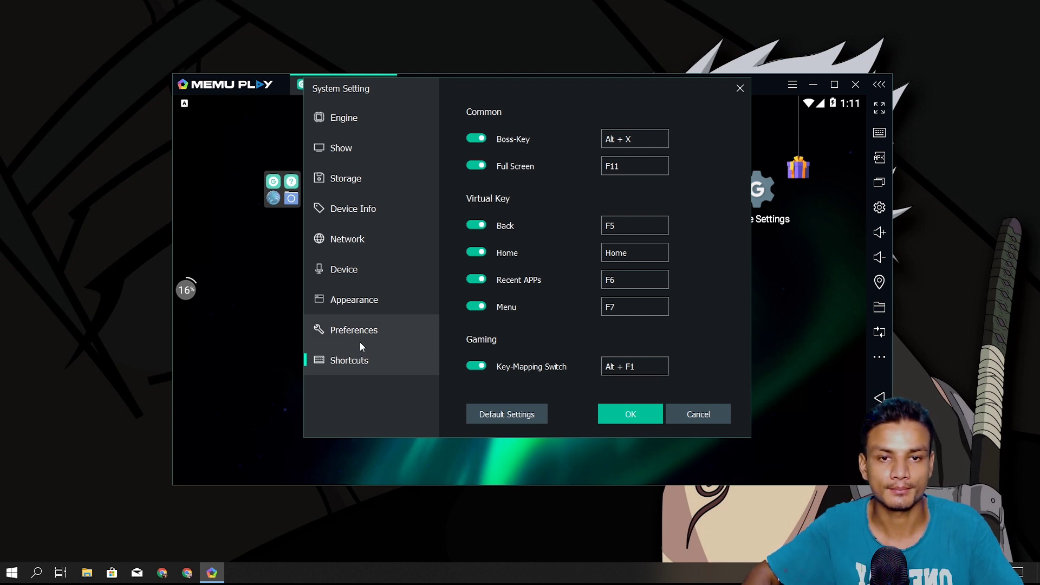
{"action": "left_click", "coordinate": [359, 331]}
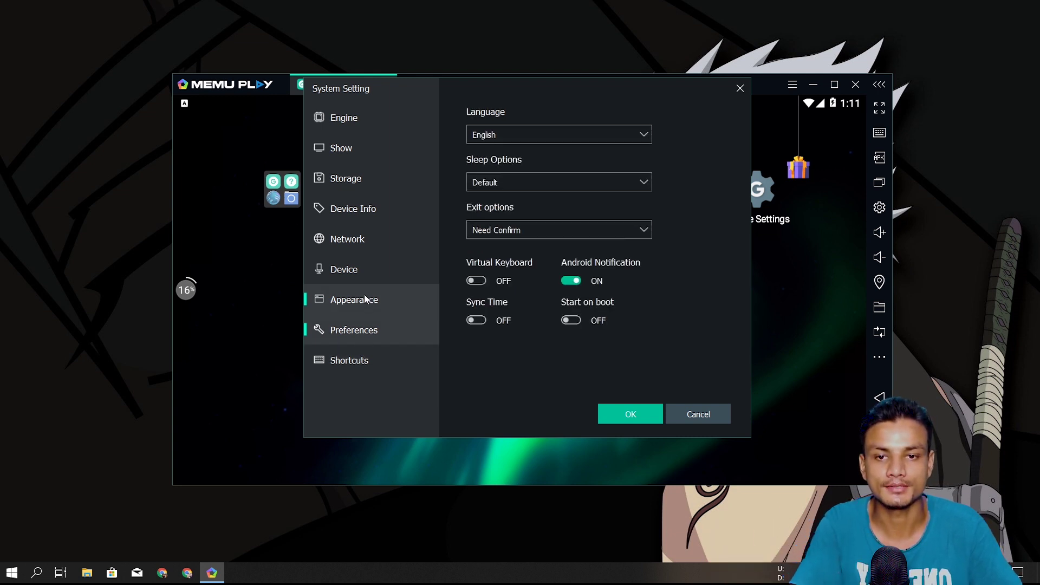
{"action": "left_click", "coordinate": [360, 178]}
{"action": "left_click", "coordinate": [364, 212]}
{"action": "left_click", "coordinate": [360, 179]}
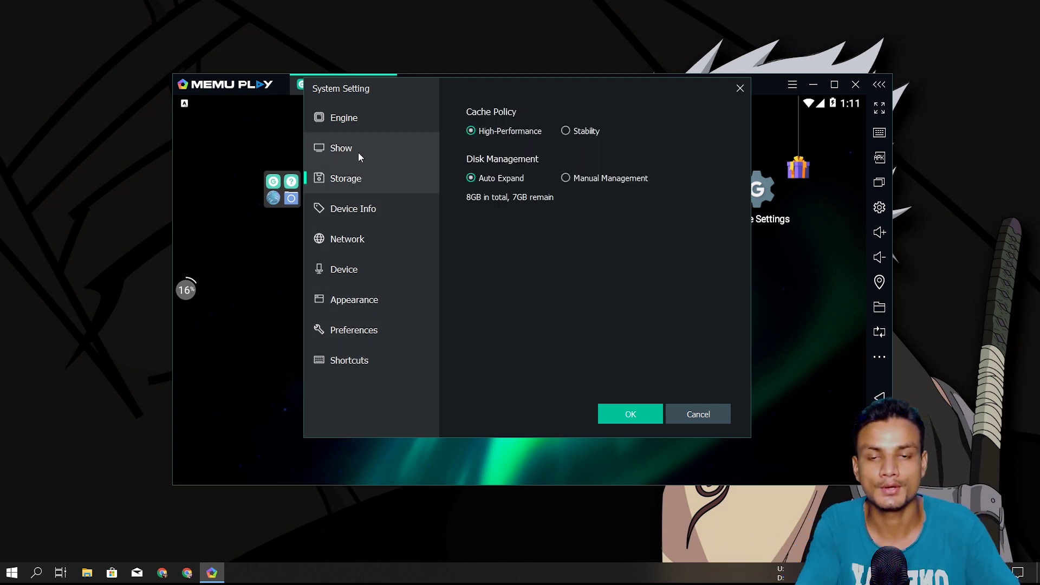
{"action": "left_click", "coordinate": [359, 119]}
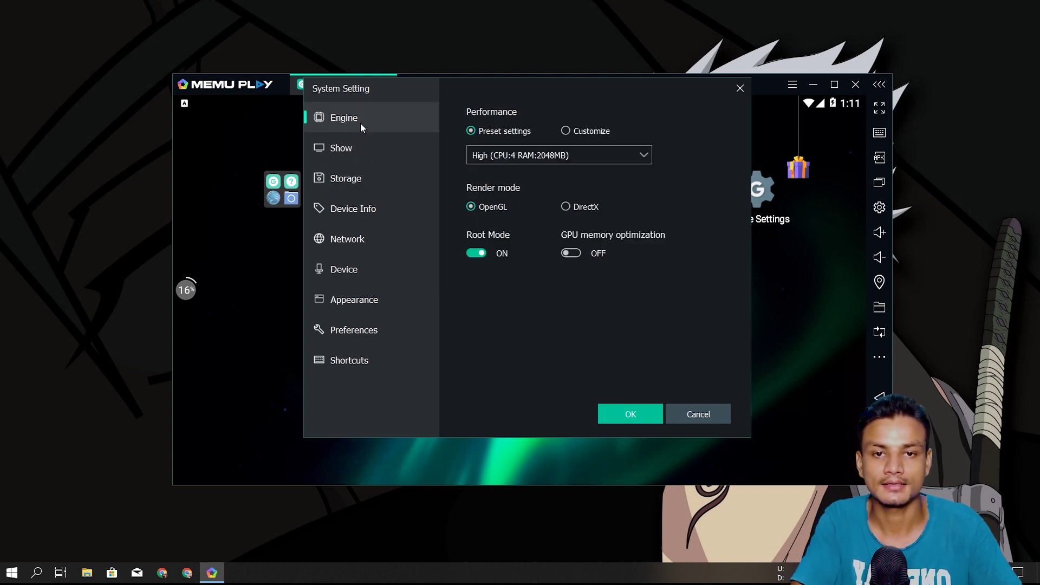
{"action": "left_click", "coordinate": [740, 87]}
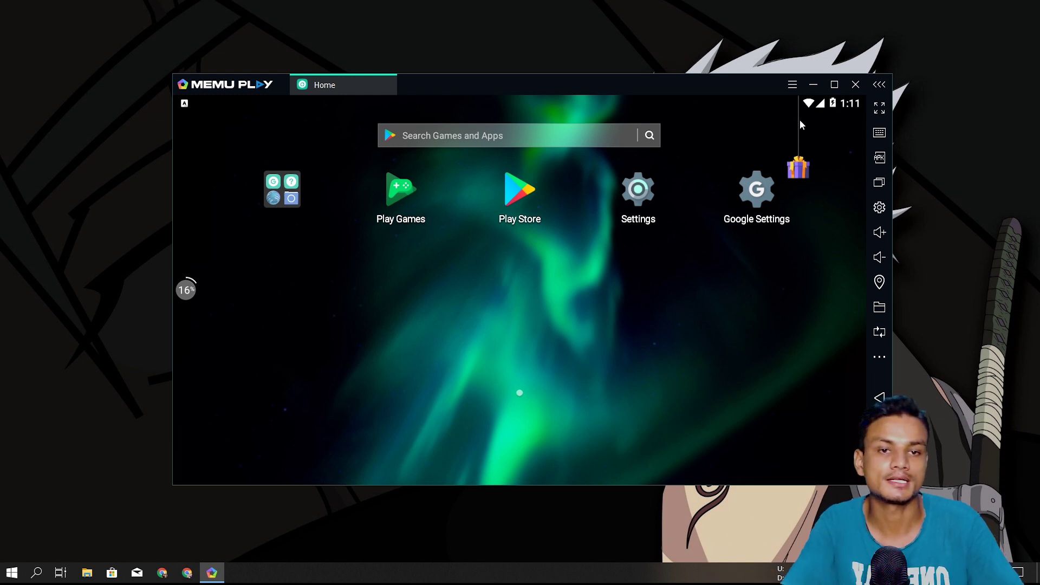
View the emulator's version and contact details in the About window, and close it
{"action": "left_click", "coordinate": [793, 89]}
{"action": "left_click", "coordinate": [751, 226]}
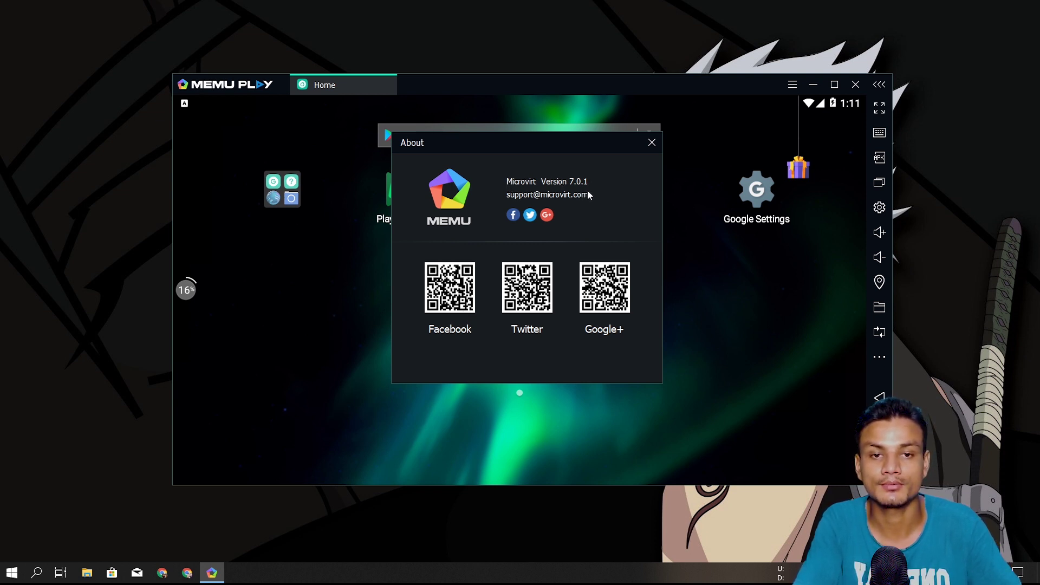
{"action": "left_click", "coordinate": [651, 144]}
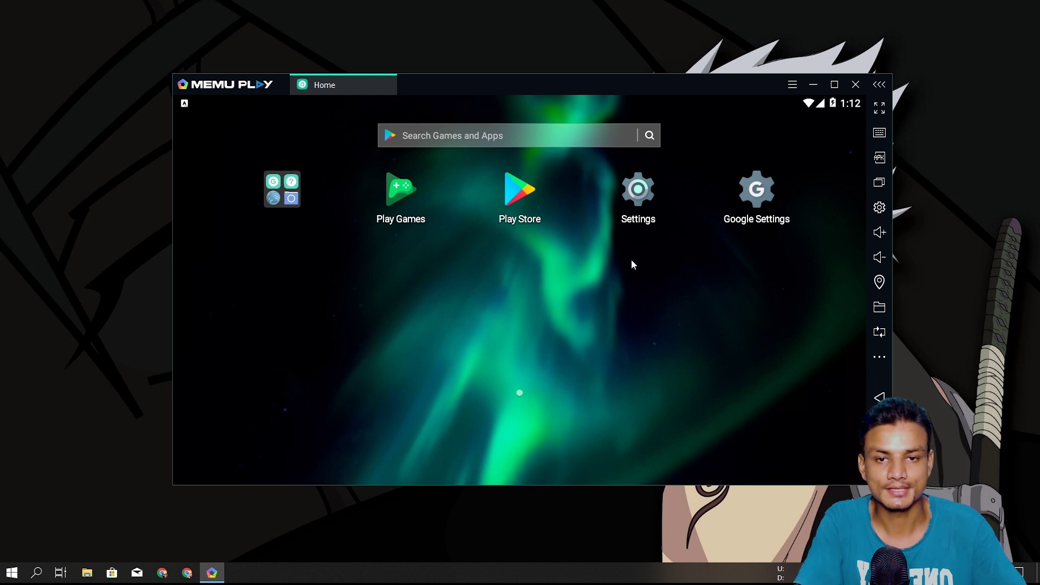
Check the Android notification shade, and view and close the Google Play Store sign-in page
{"action": "left_click_drag", "start_coordinate": [233, 112], "coordinate": [271, 345]}
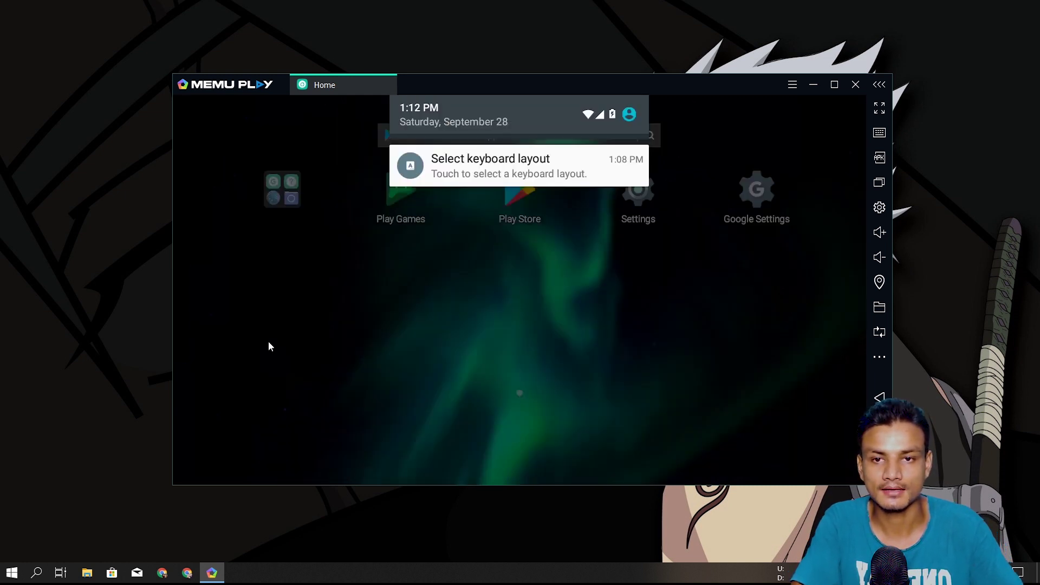
{"action": "left_click", "coordinate": [453, 193]}
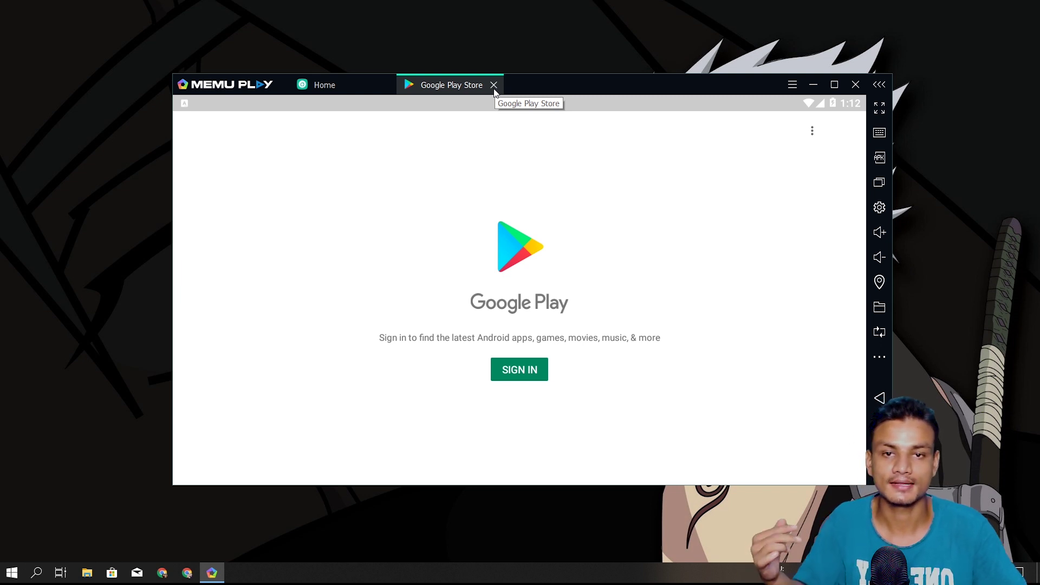
{"action": "left_click", "coordinate": [493, 85]}
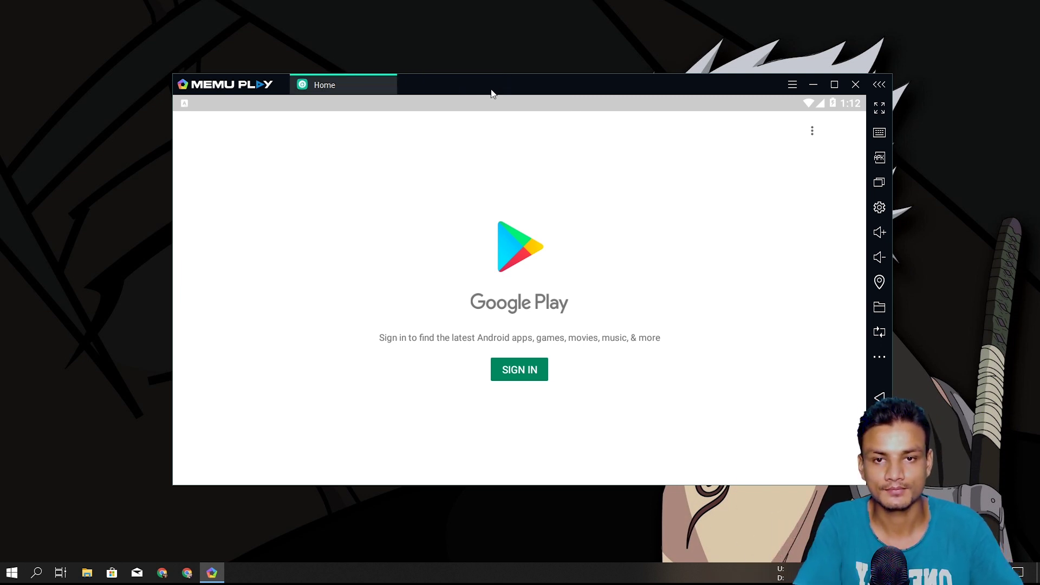
Examine the model number and Android version under About tablet in the Android Settings, and close Settings
{"action": "left_click", "coordinate": [628, 193]}
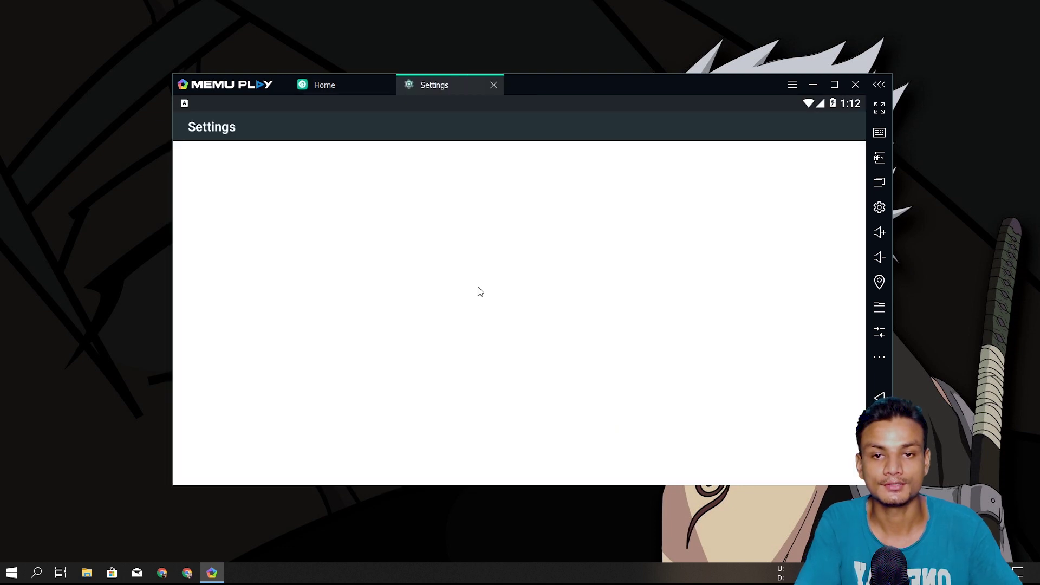
{"action": "left_click_drag", "start_coordinate": [454, 317], "coordinate": [399, 223]}
{"action": "left_click", "coordinate": [359, 436]}
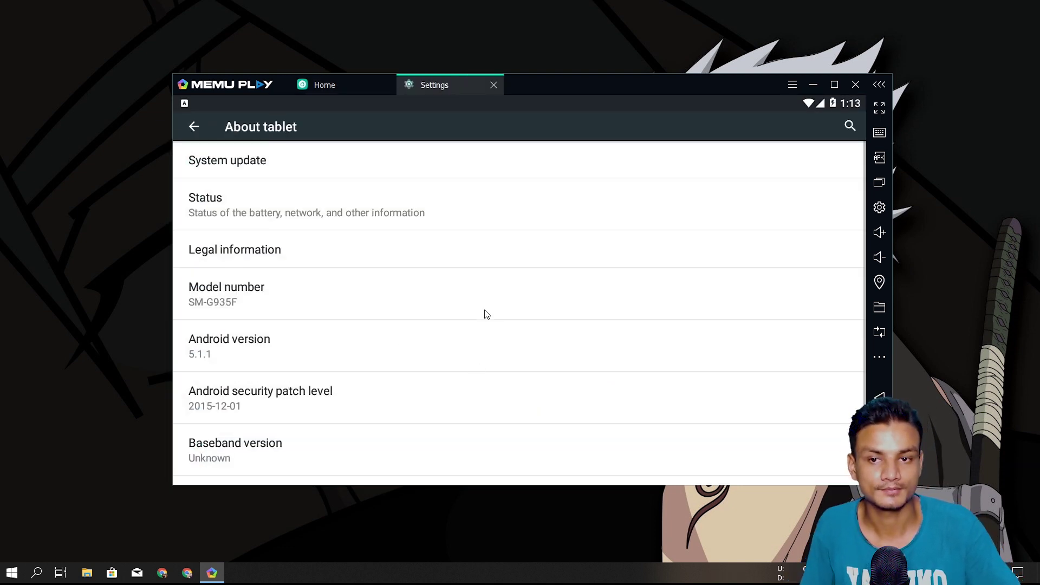
{"action": "scroll", "coordinate": [427, 313], "scroll_direction": "down", "scroll_amount": 1}
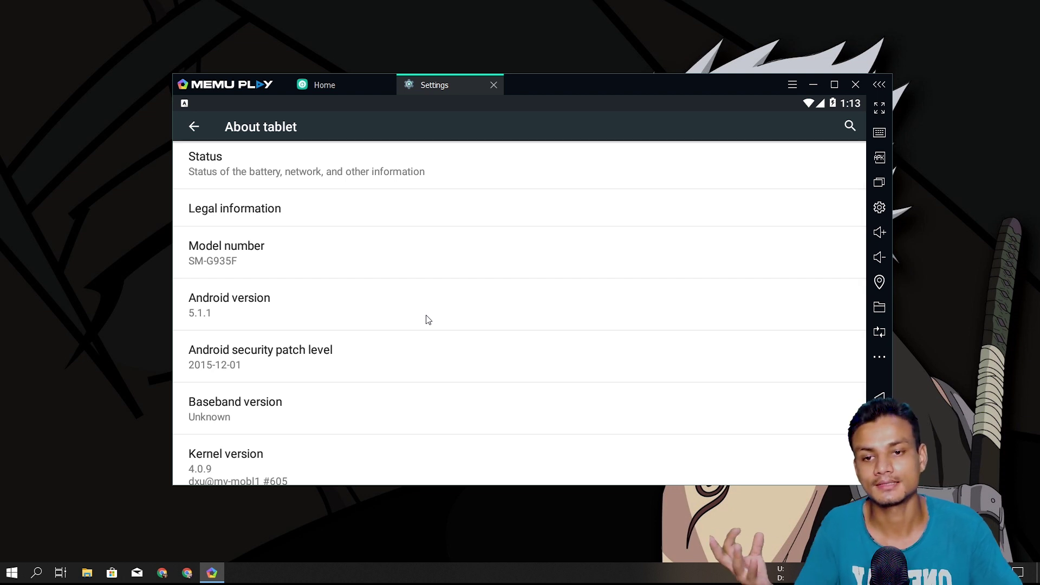
{"action": "left_click", "coordinate": [493, 85]}
View the main Android Settings page and the Play Store start page once more, closing each
{"action": "left_click", "coordinate": [633, 214]}
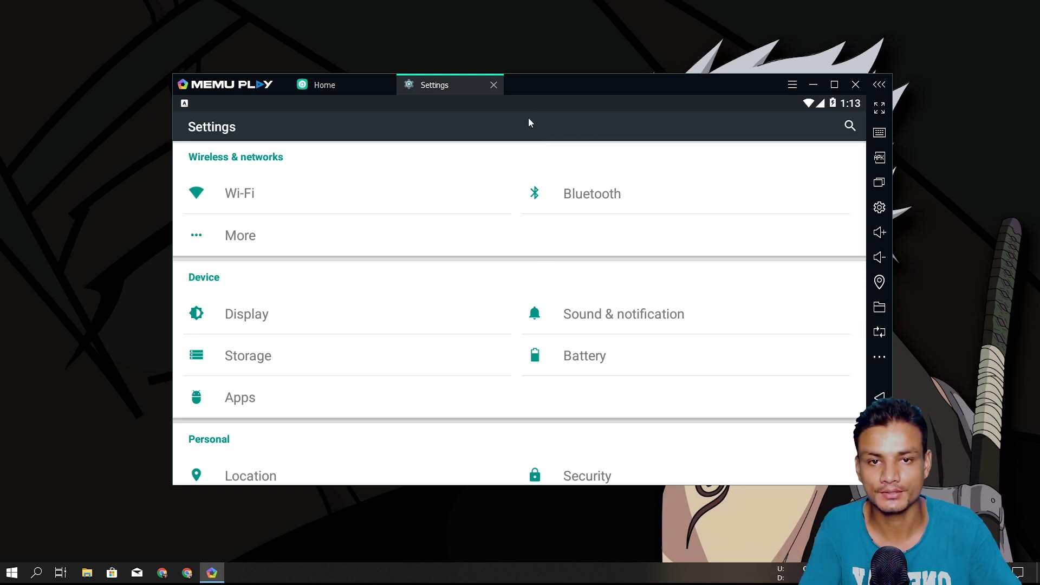
{"action": "left_click", "coordinate": [493, 85]}
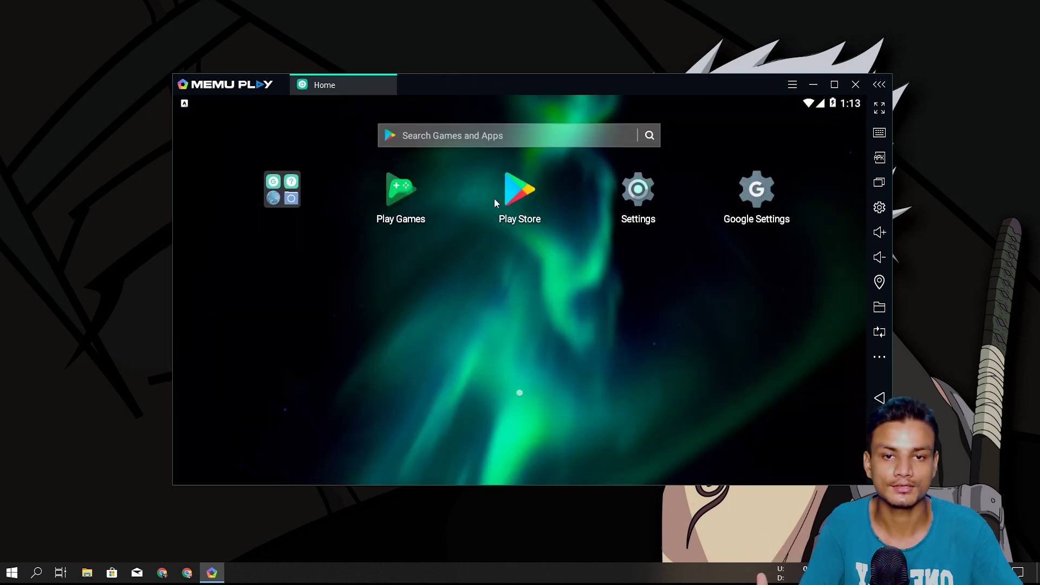
{"action": "left_click", "coordinate": [507, 214]}
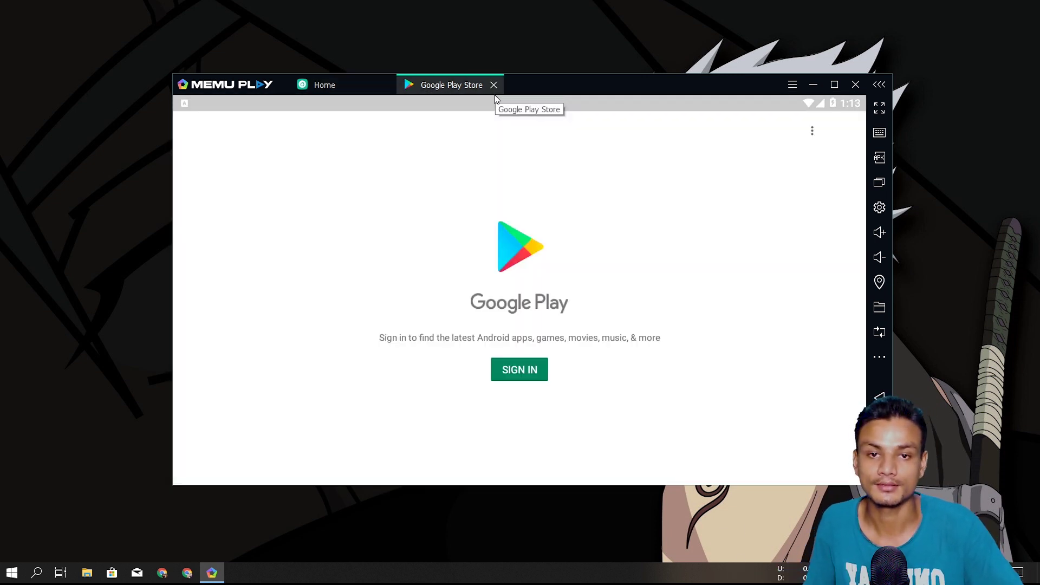
{"action": "left_click", "coordinate": [494, 85]}
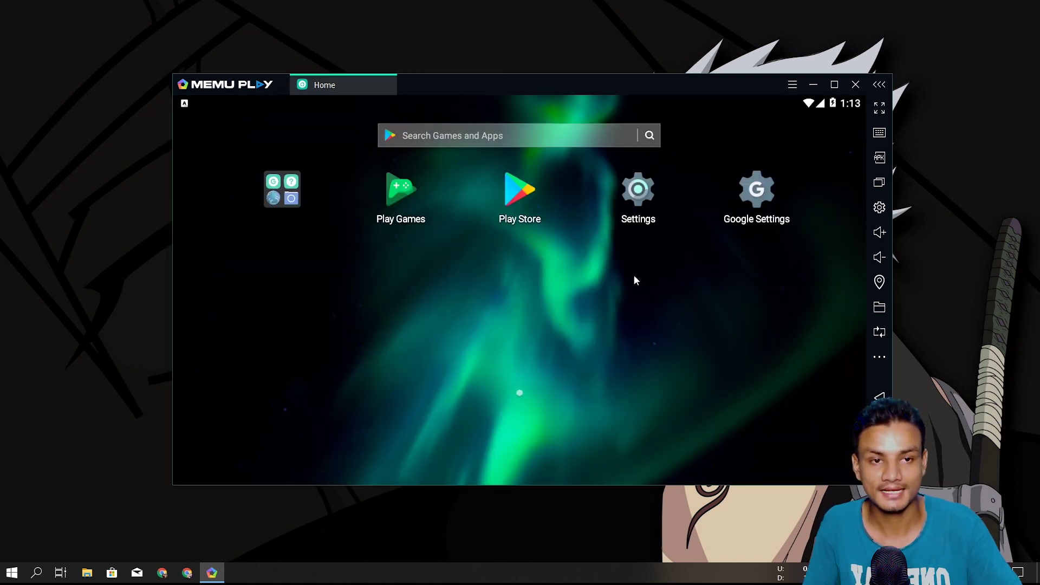
Check the emulator's Engine settings without changing anything, view the Android Settings for comparison, and return to the home screen
{"action": "left_click", "coordinate": [879, 209]}
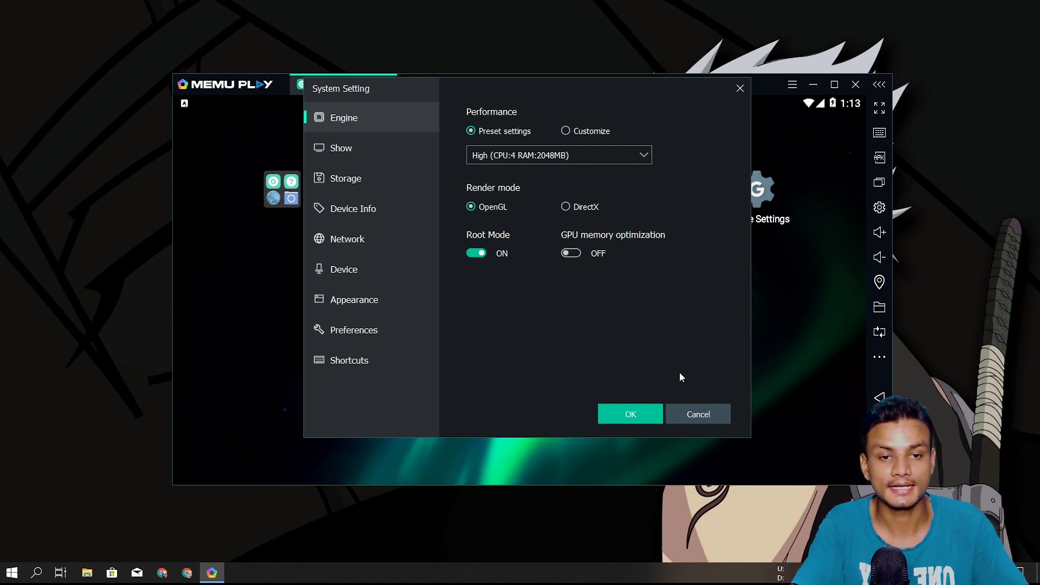
{"action": "left_click", "coordinate": [699, 417]}
{"action": "left_click", "coordinate": [879, 208]}
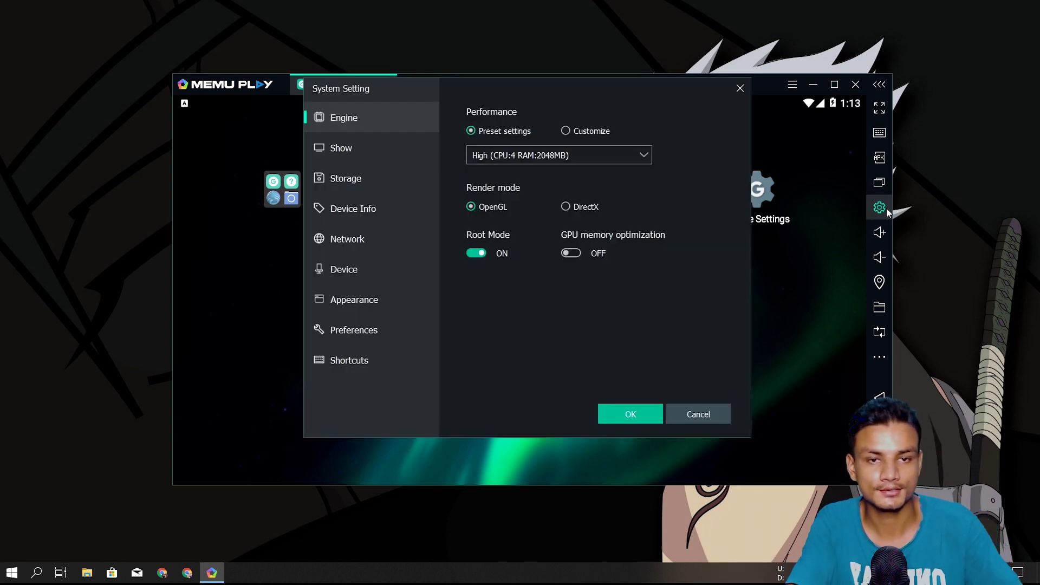
{"action": "left_click", "coordinate": [705, 418]}
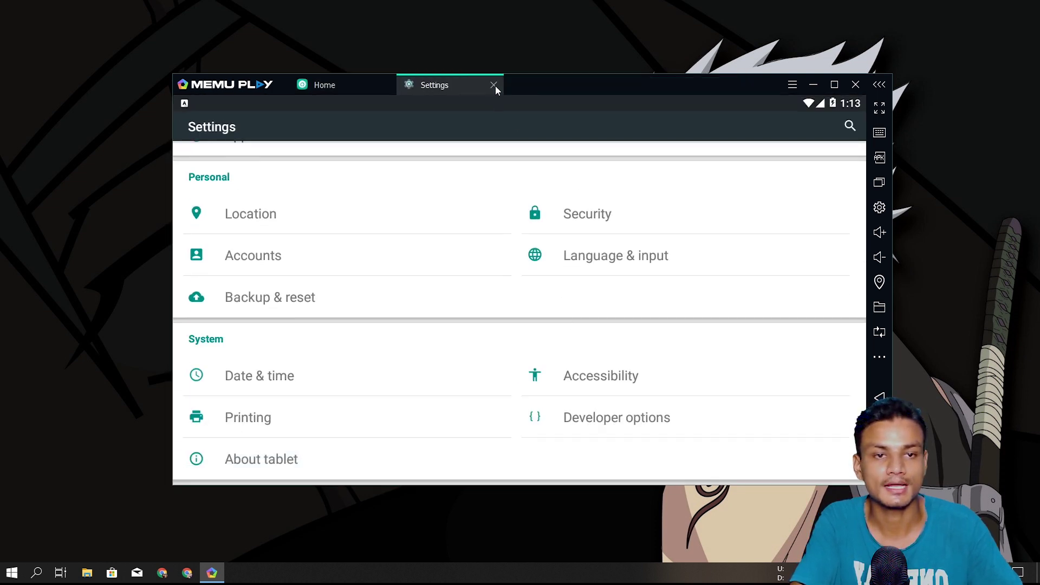
{"action": "key", "text": "Escape"}
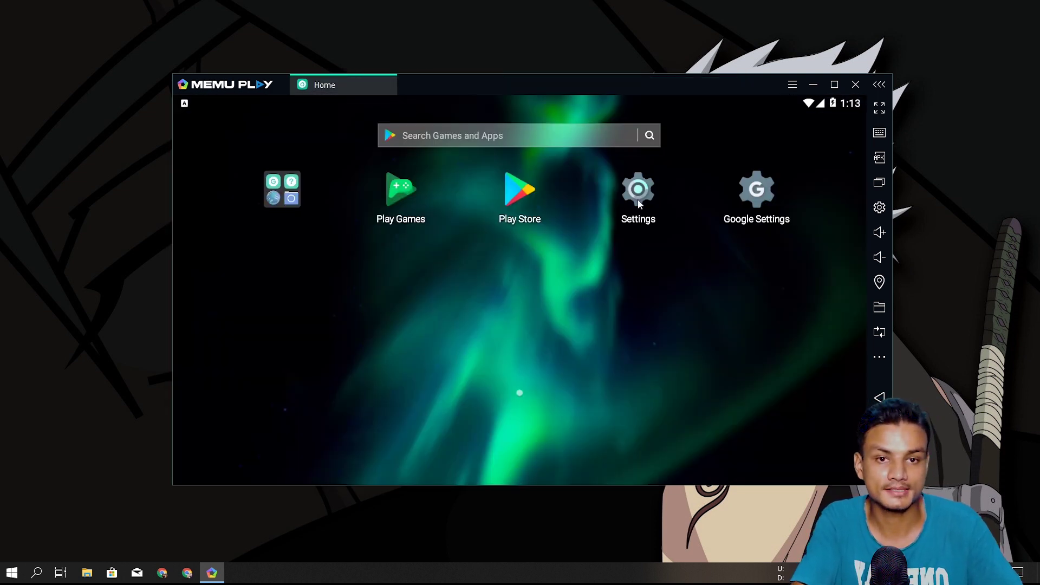
Close the emulator, open Multi-MEmu's Multiple Instance Manager and move its window slightly
{"action": "left_click", "coordinate": [855, 84]}
{"action": "left_click", "coordinate": [512, 289]}
{"action": "right_click", "coordinate": [281, 293]}
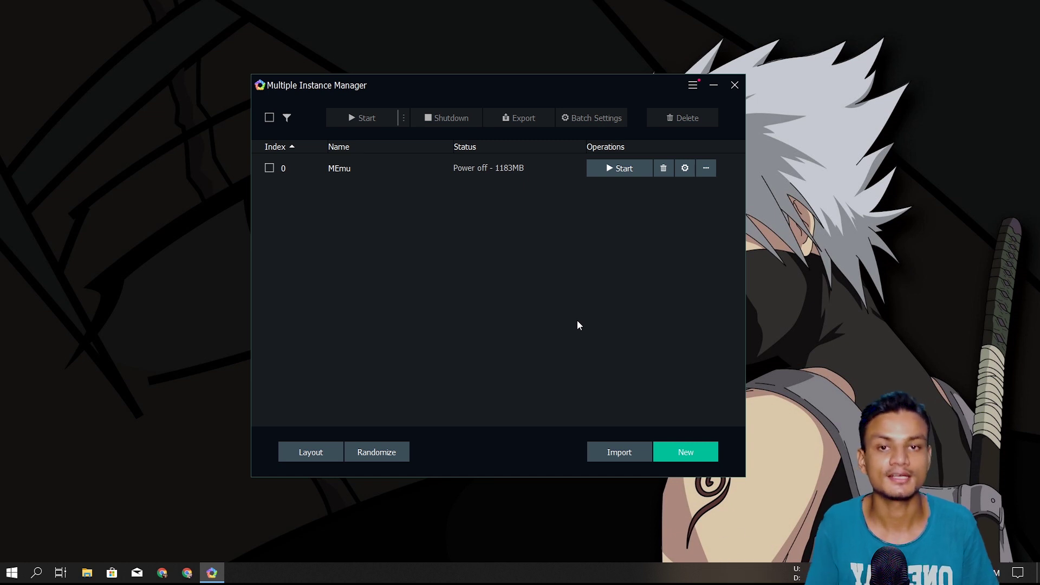
{"action": "left_click_drag", "start_coordinate": [549, 85], "coordinate": [544, 79]}
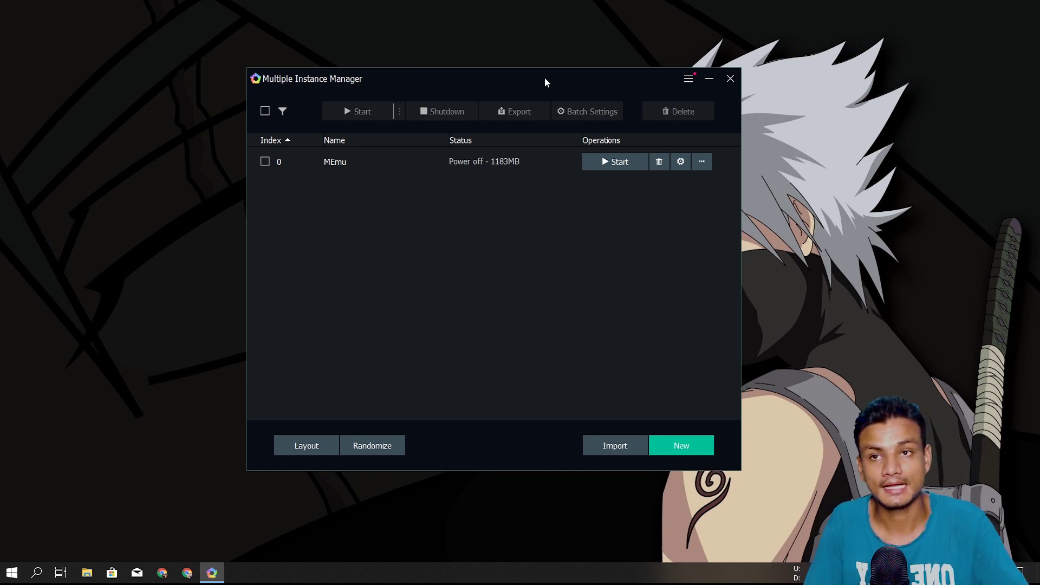